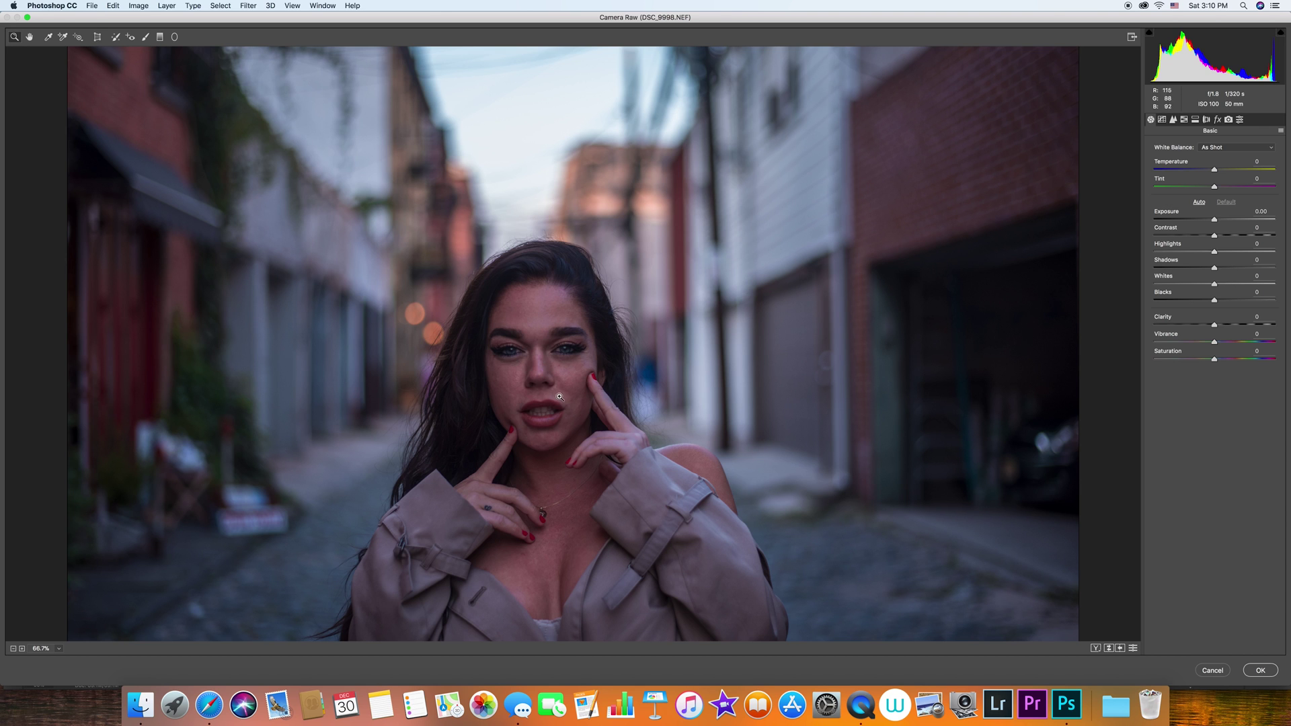
Raise Shadows in the Basic panel to +44, checking the model's face up close
{"action": "left_click", "coordinate": [465, 377]}
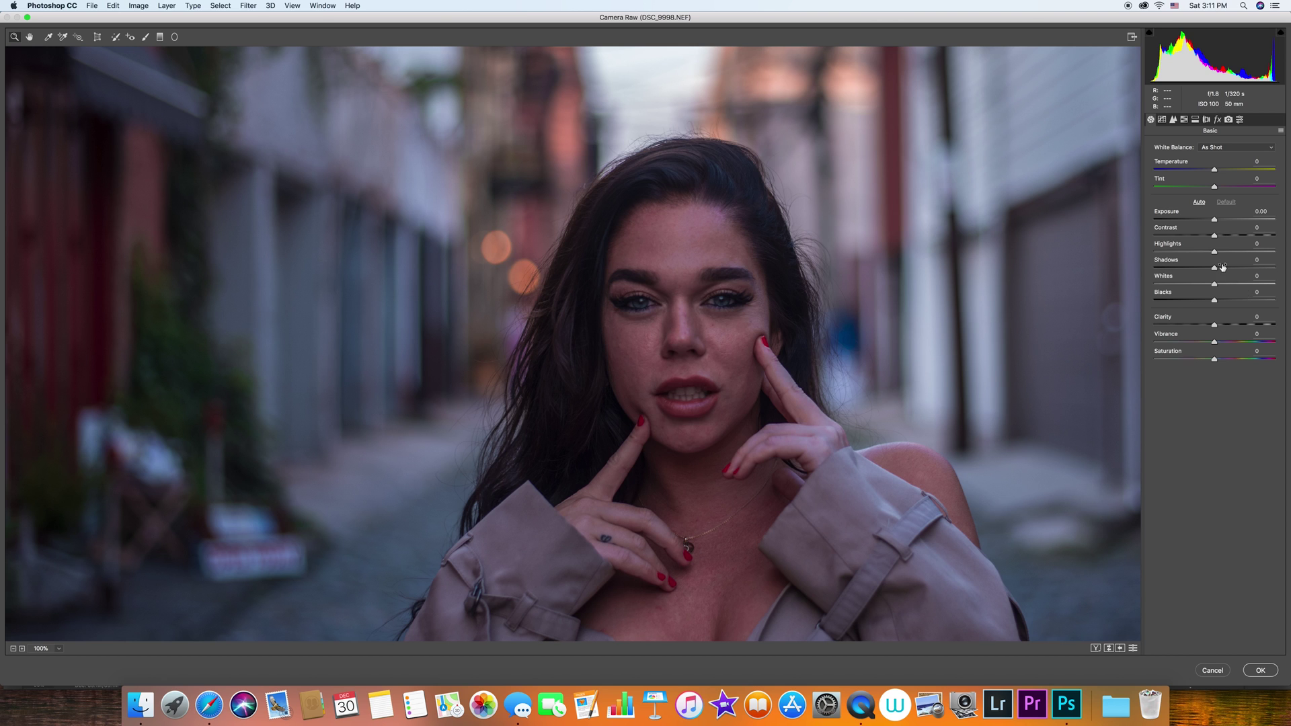
{"action": "left_click_drag", "start_coordinate": [1216, 268], "coordinate": [1236, 268]}
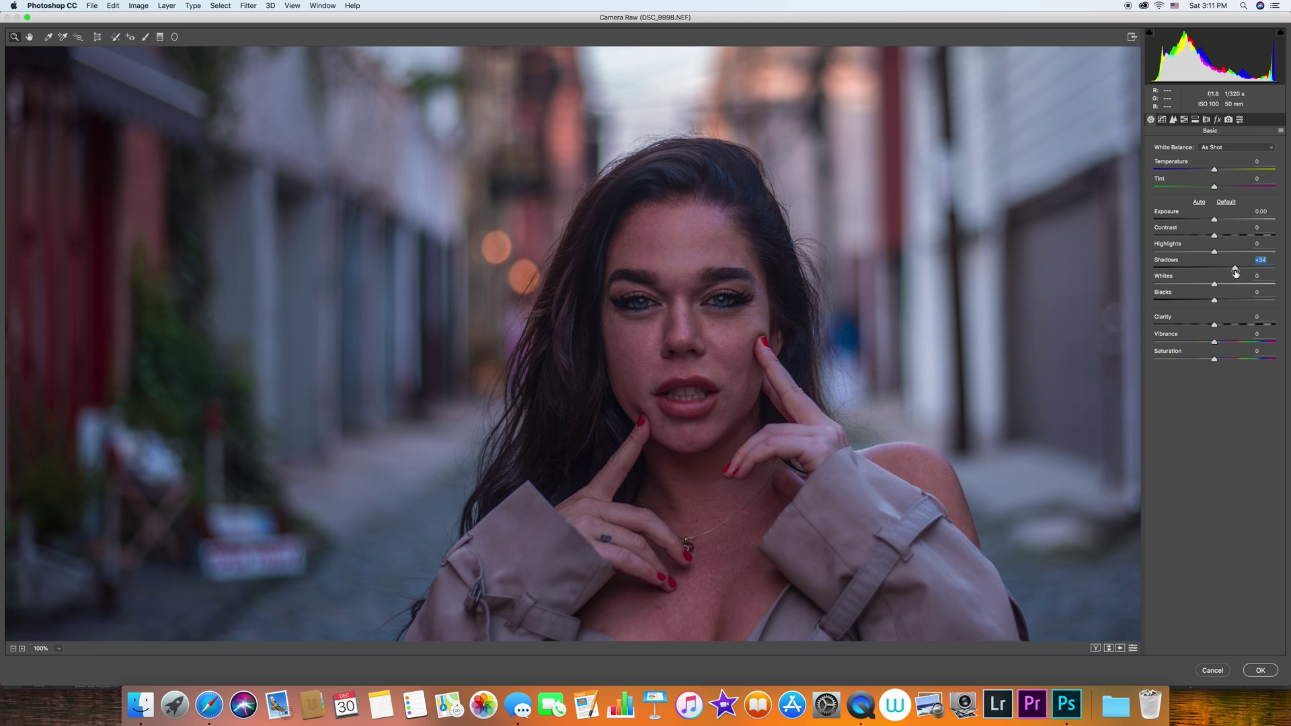
{"action": "left_click_drag", "start_coordinate": [1237, 271], "coordinate": [1254, 273]}
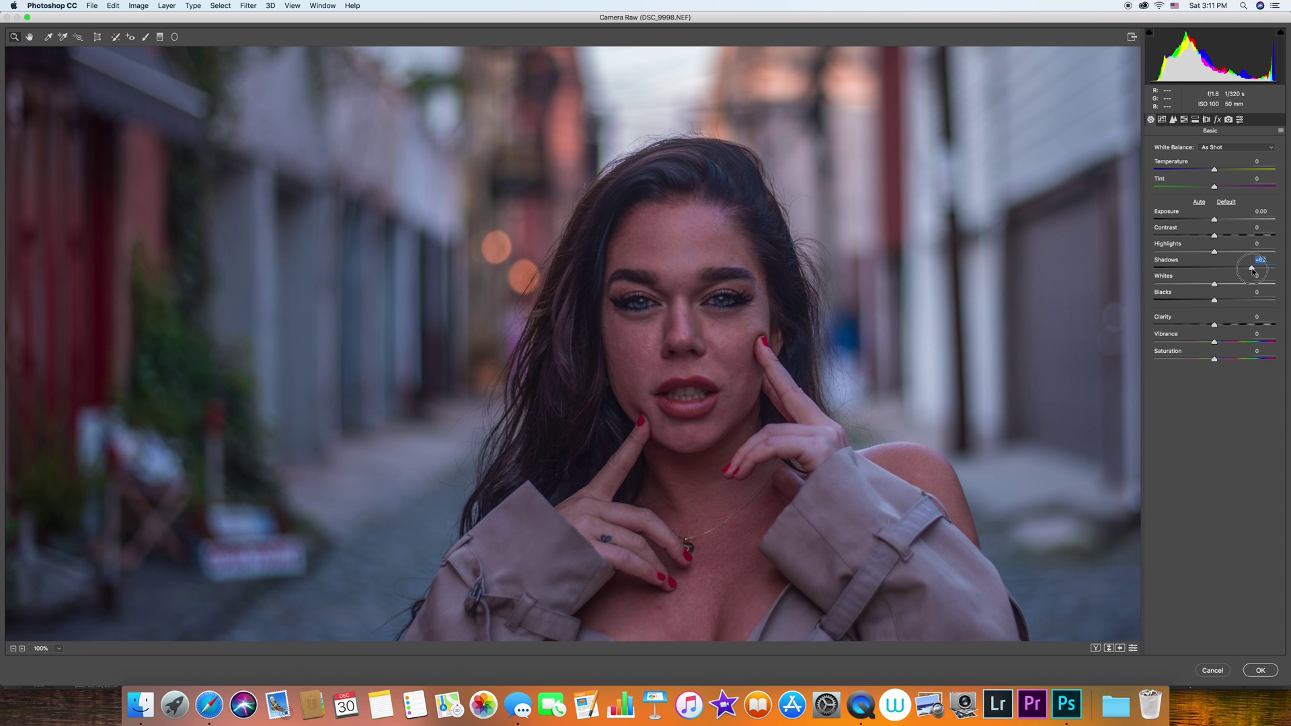
{"action": "left_click", "coordinate": [646, 322]}
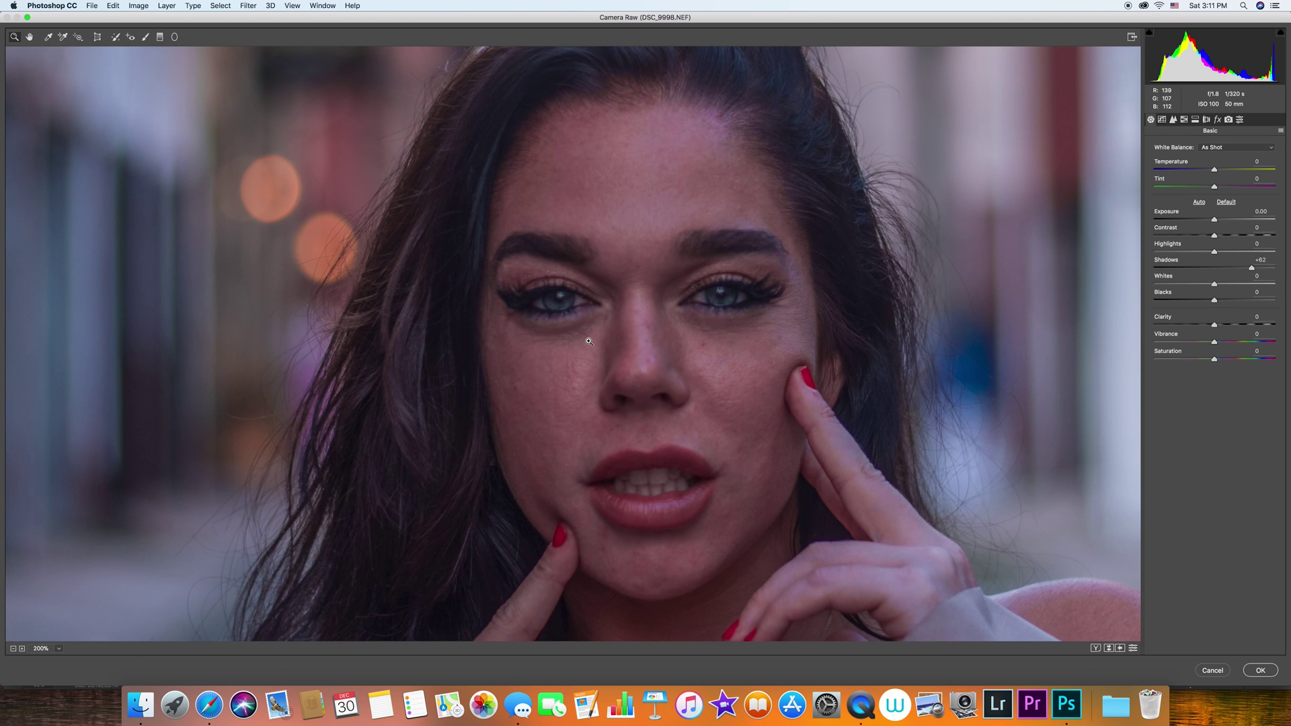
{"action": "mouse_move", "coordinate": [1252, 269]}
{"action": "left_mouse_down"}
{"action": "mouse_move", "coordinate": [1218, 270]}
{"action": "mouse_move", "coordinate": [1243, 271]}
{"action": "left_mouse_up"}
{"action": "key", "text": "super+minus"}
{"action": "key", "text": "super+minus"}
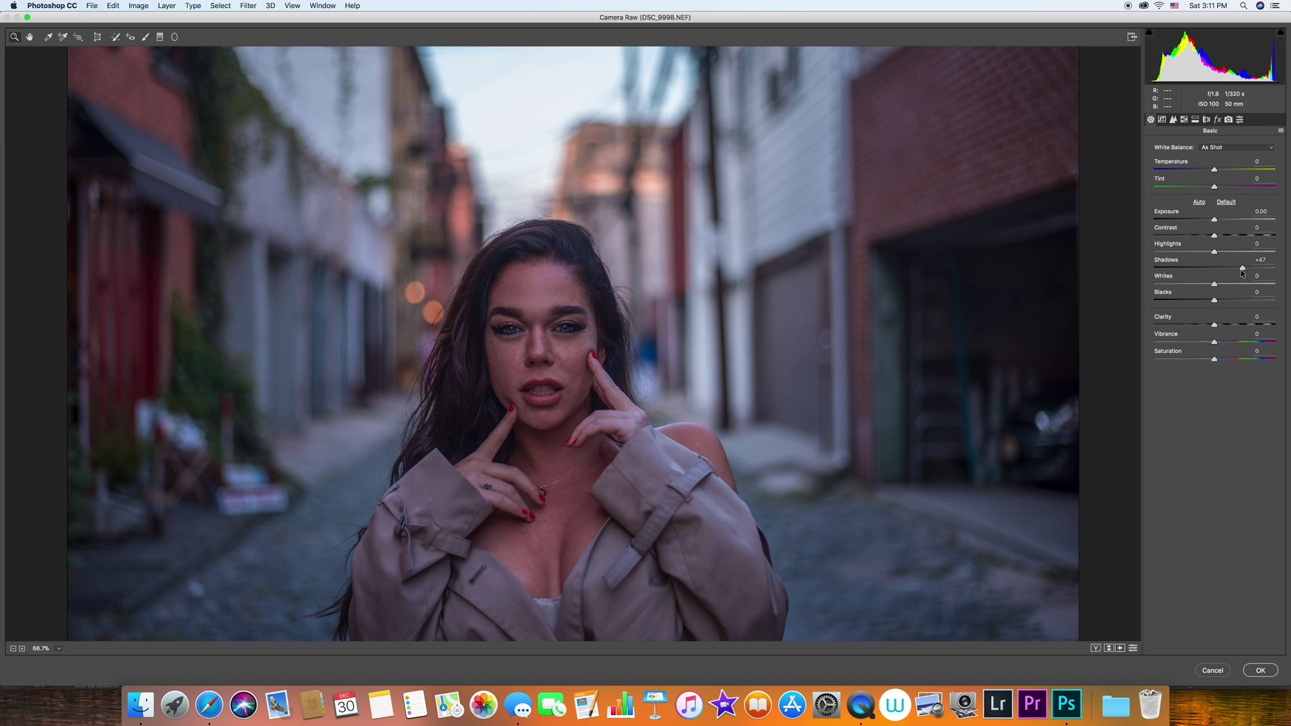
{"action": "left_click_drag", "start_coordinate": [1241, 269], "coordinate": [1243, 270]}
{"action": "mouse_move", "coordinate": [1241, 269]}
{"action": "left_mouse_down"}
{"action": "mouse_move", "coordinate": [1210, 270]}
{"action": "mouse_move", "coordinate": [1242, 270]}
{"action": "left_mouse_up"}
Pull Highlights down to -64 and warm Temperature to +2, briefly testing Tint
{"action": "left_click", "coordinate": [780, 285], "text": "alt"}
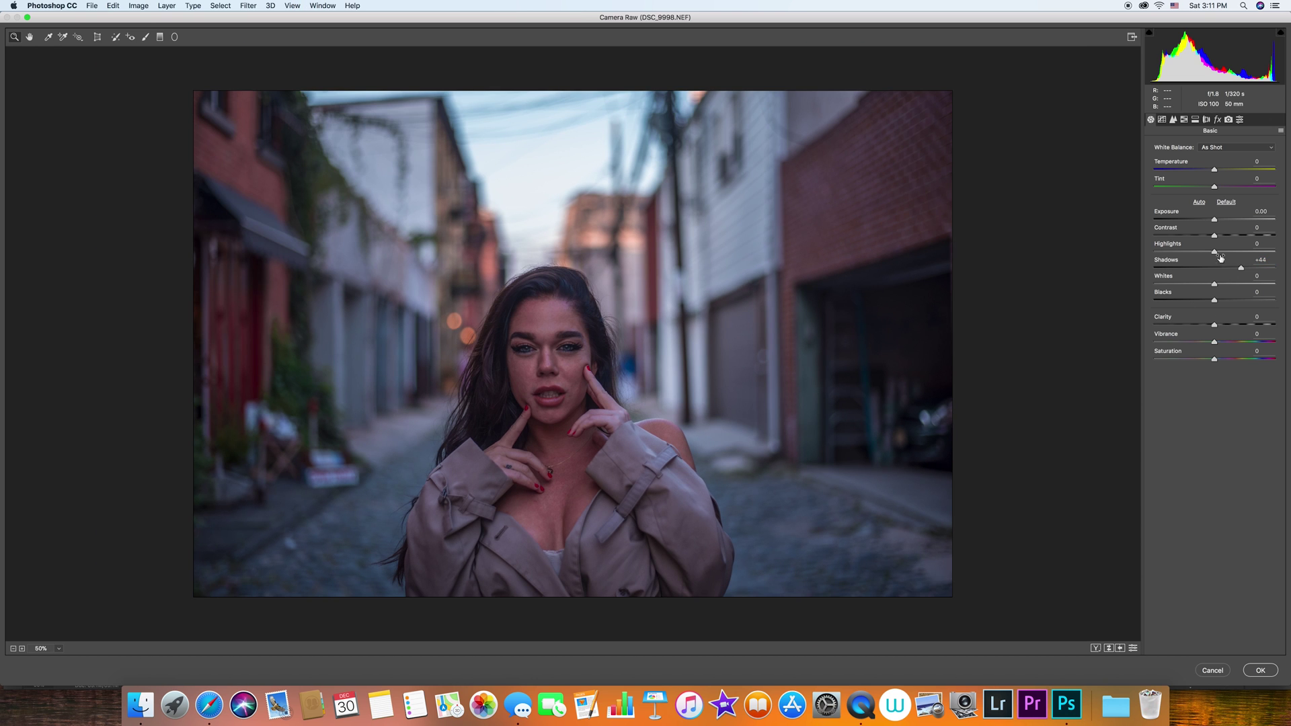
{"action": "left_click_drag", "start_coordinate": [1214, 252], "coordinate": [1175, 252]}
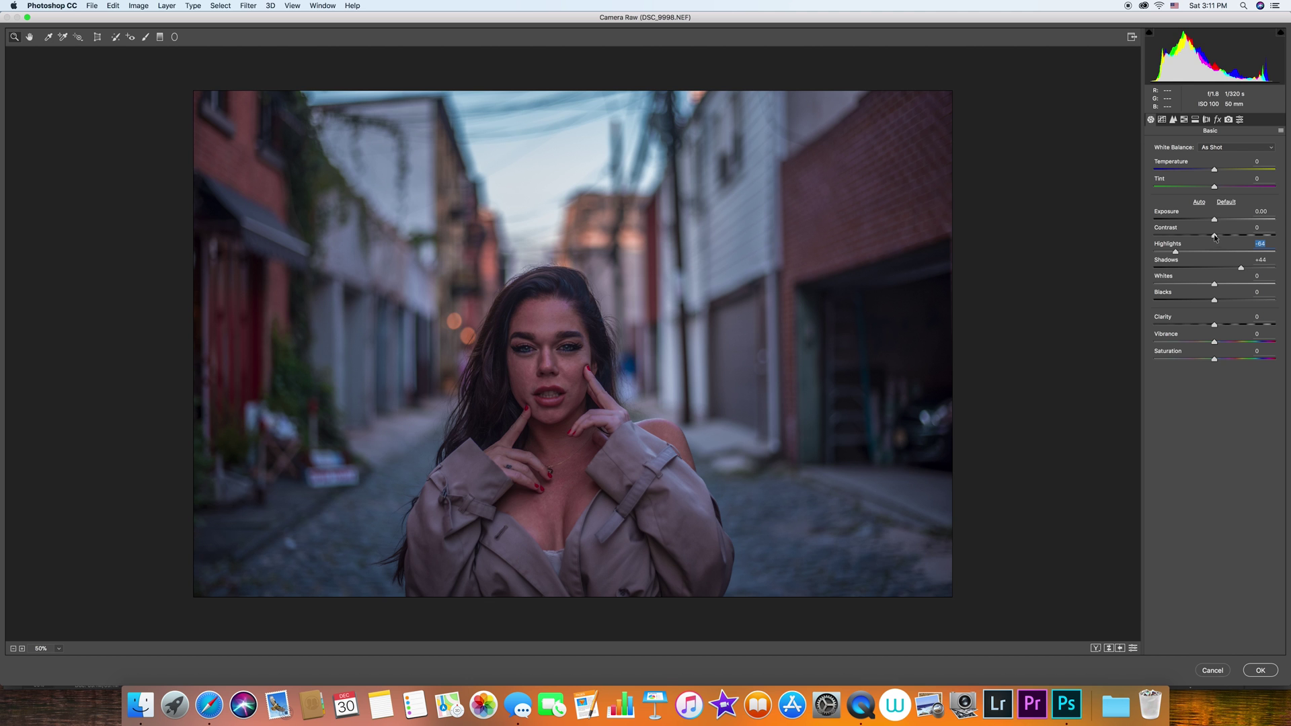
{"action": "mouse_move", "coordinate": [1179, 255]}
{"action": "left_mouse_down"}
{"action": "mouse_move", "coordinate": [1288, 254]}
{"action": "mouse_move", "coordinate": [1176, 254]}
{"action": "left_mouse_up"}
{"action": "left_click_drag", "start_coordinate": [1216, 173], "coordinate": [1216, 169]}
{"action": "left_click_drag", "start_coordinate": [1214, 189], "coordinate": [1215, 191]}
Add Clarity, testing several amounts before settling at +28
{"action": "left_click_drag", "start_coordinate": [1215, 325], "coordinate": [1232, 329]}
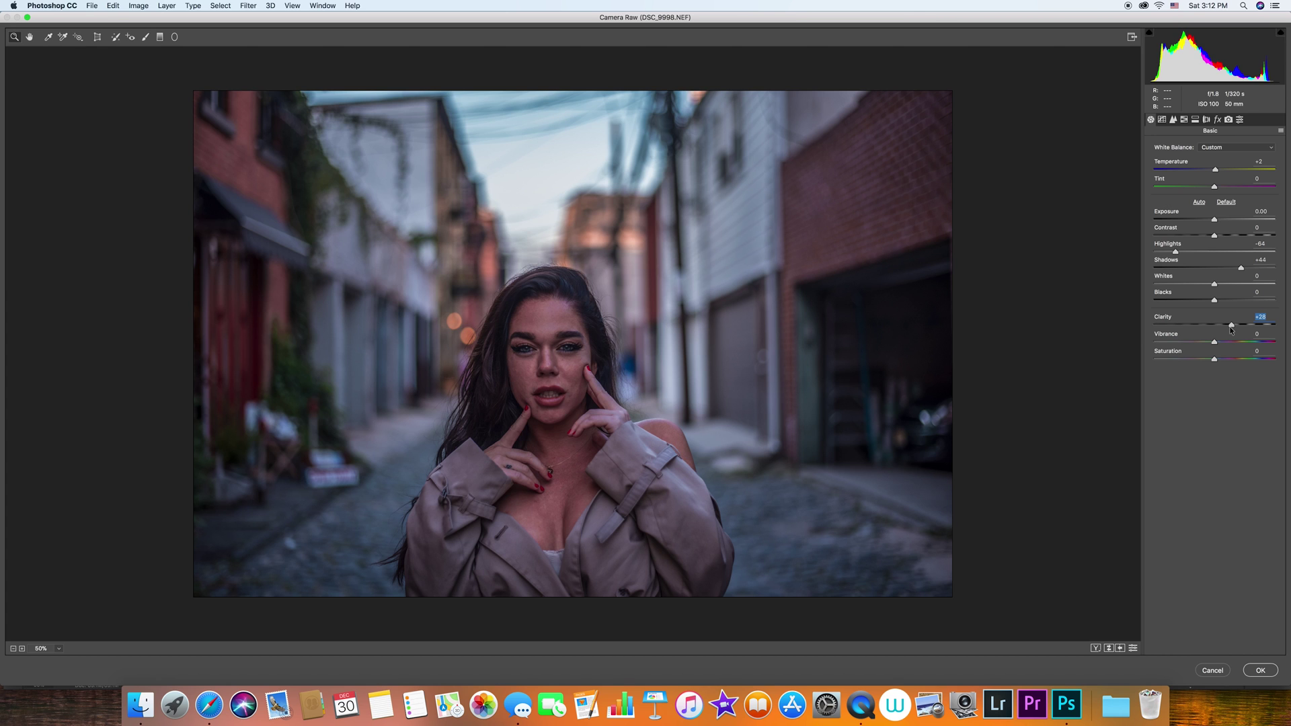
{"action": "left_click_drag", "start_coordinate": [1232, 329], "coordinate": [1238, 328]}
{"action": "left_click_drag", "start_coordinate": [1236, 327], "coordinate": [1173, 327]}
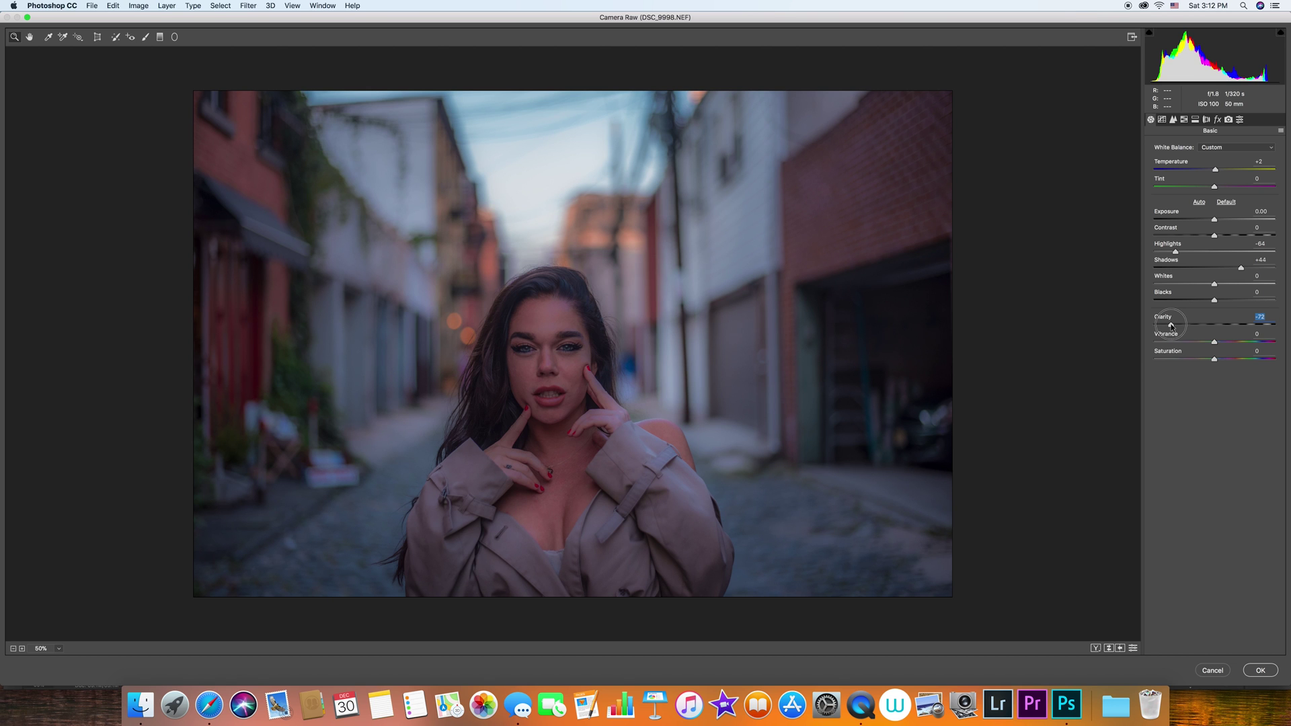
{"action": "left_click_drag", "start_coordinate": [1172, 326], "coordinate": [1232, 326]}
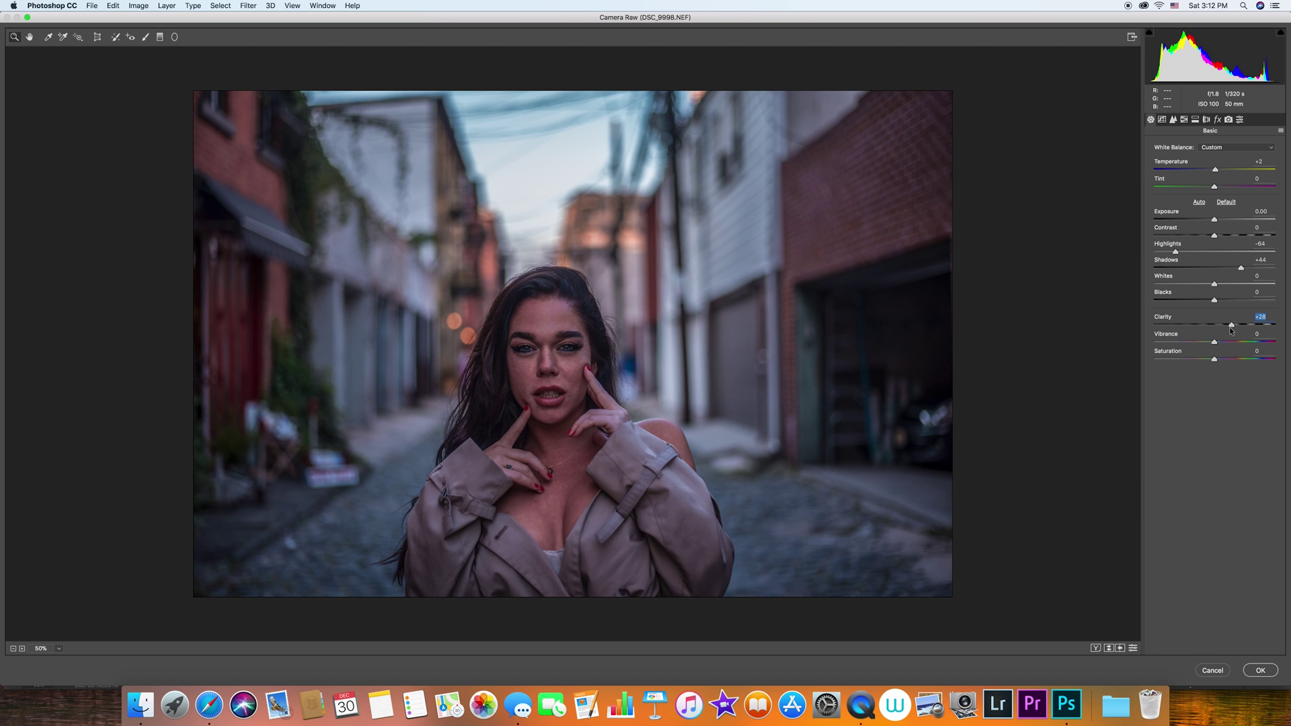
In HSL/Grayscale Hue, set Yellows -97, Greens -100, Aquas -68 and Blues -30
{"action": "left_click", "coordinate": [1183, 121]}
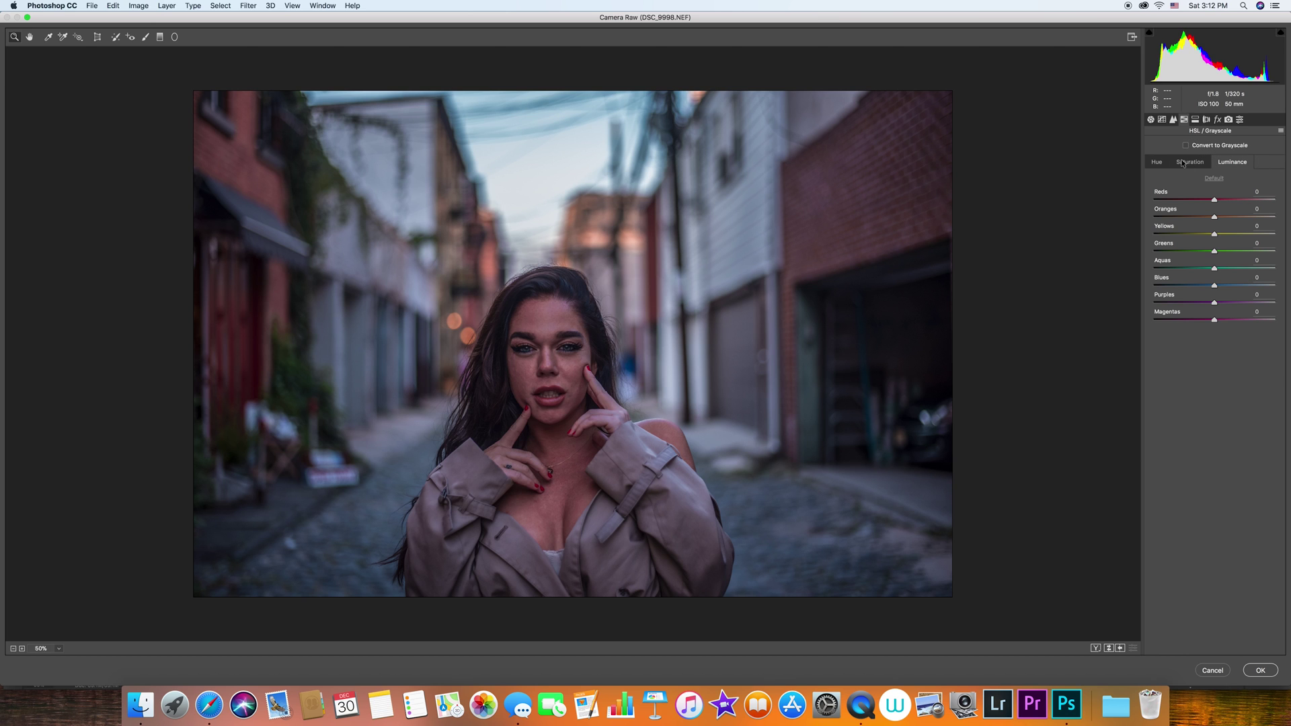
{"action": "left_click", "coordinate": [1157, 162]}
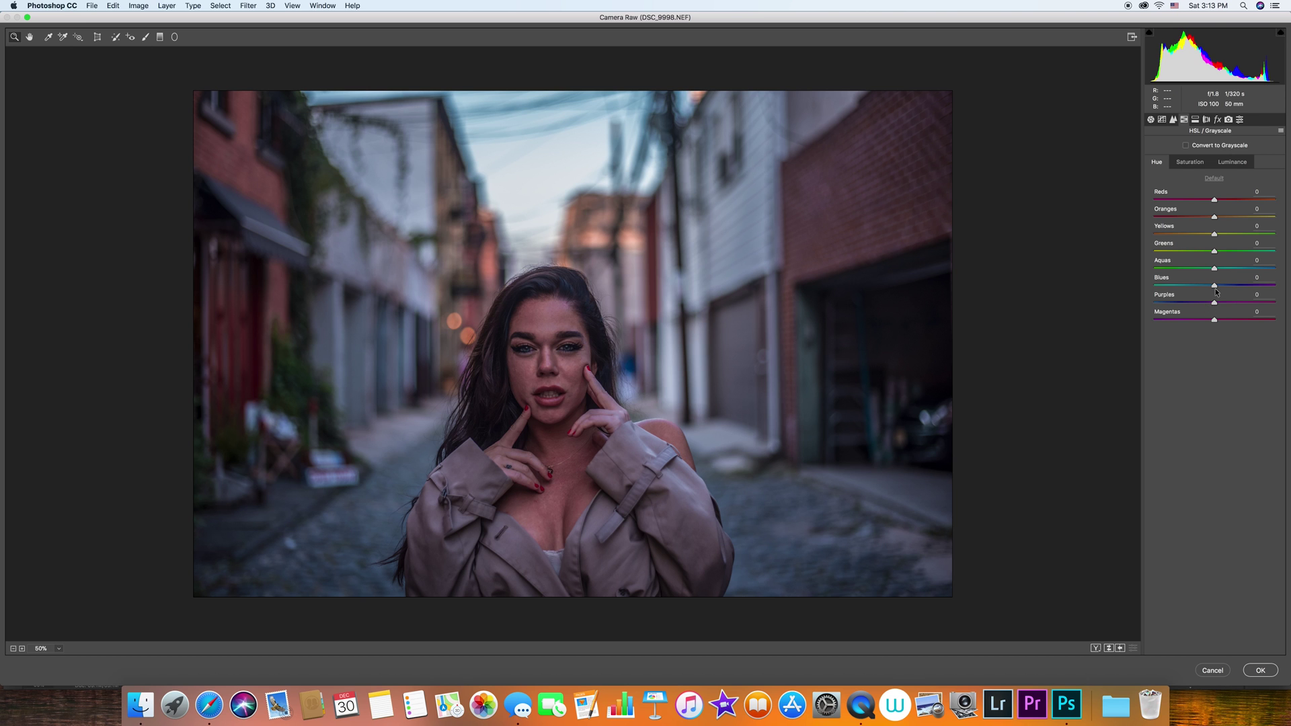
{"action": "mouse_move", "coordinate": [1214, 287]}
{"action": "left_mouse_down"}
{"action": "mouse_move", "coordinate": [1187, 288]}
{"action": "mouse_move", "coordinate": [1203, 287]}
{"action": "left_mouse_up"}
{"action": "left_click_drag", "start_coordinate": [1215, 252], "coordinate": [1094, 256]}
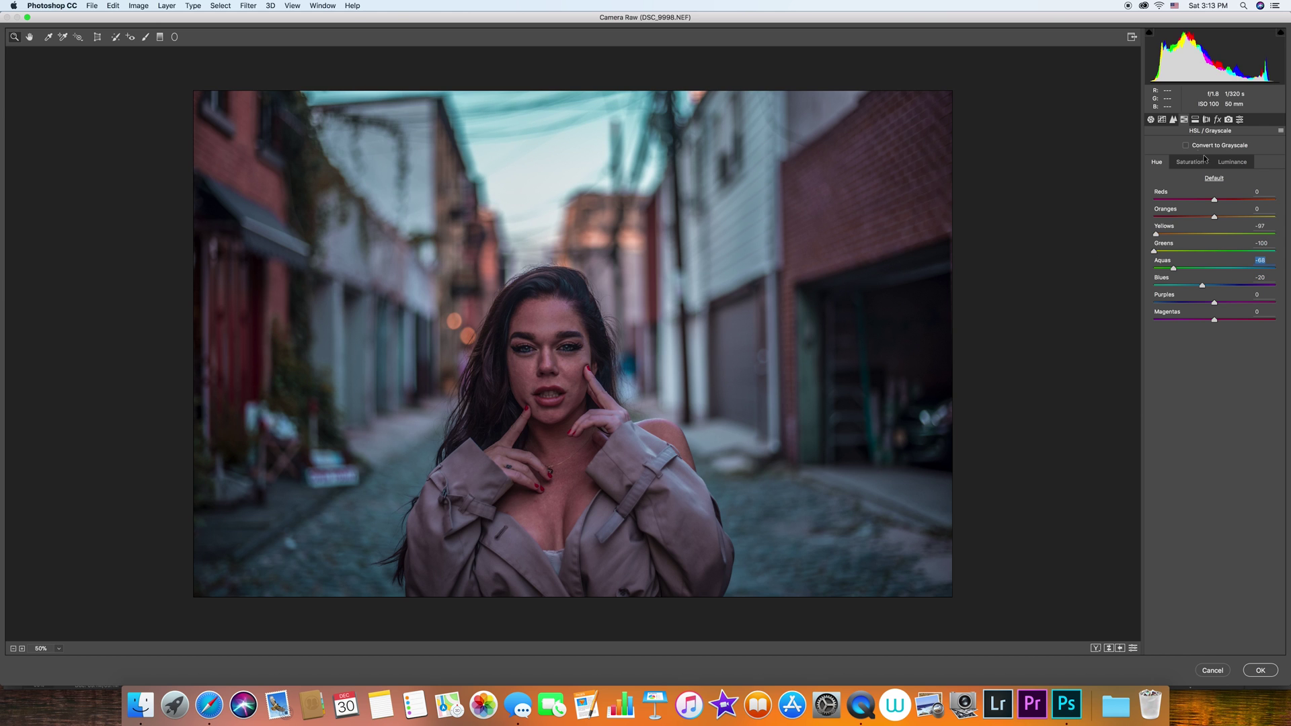
Test desaturating the Reds, reset Reds saturation to 0, and move to Luminance
{"action": "left_click", "coordinate": [1234, 164]}
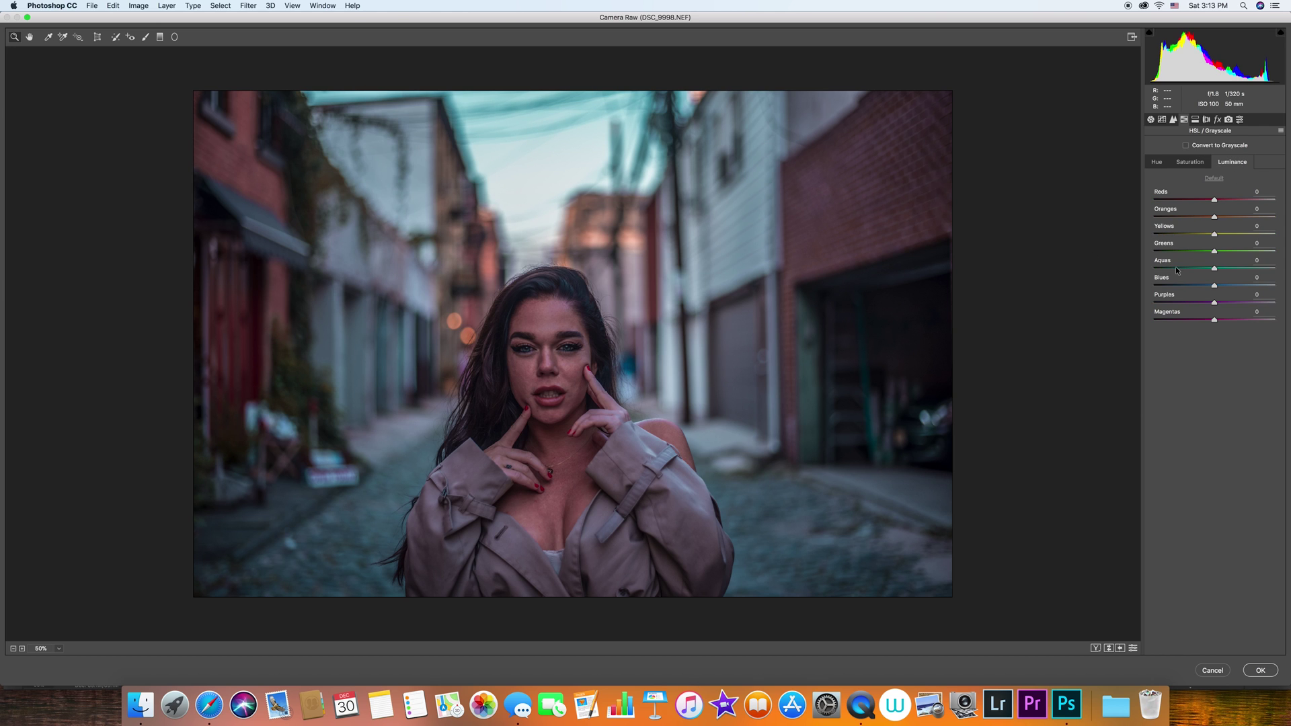
{"action": "left_click", "coordinate": [1189, 163]}
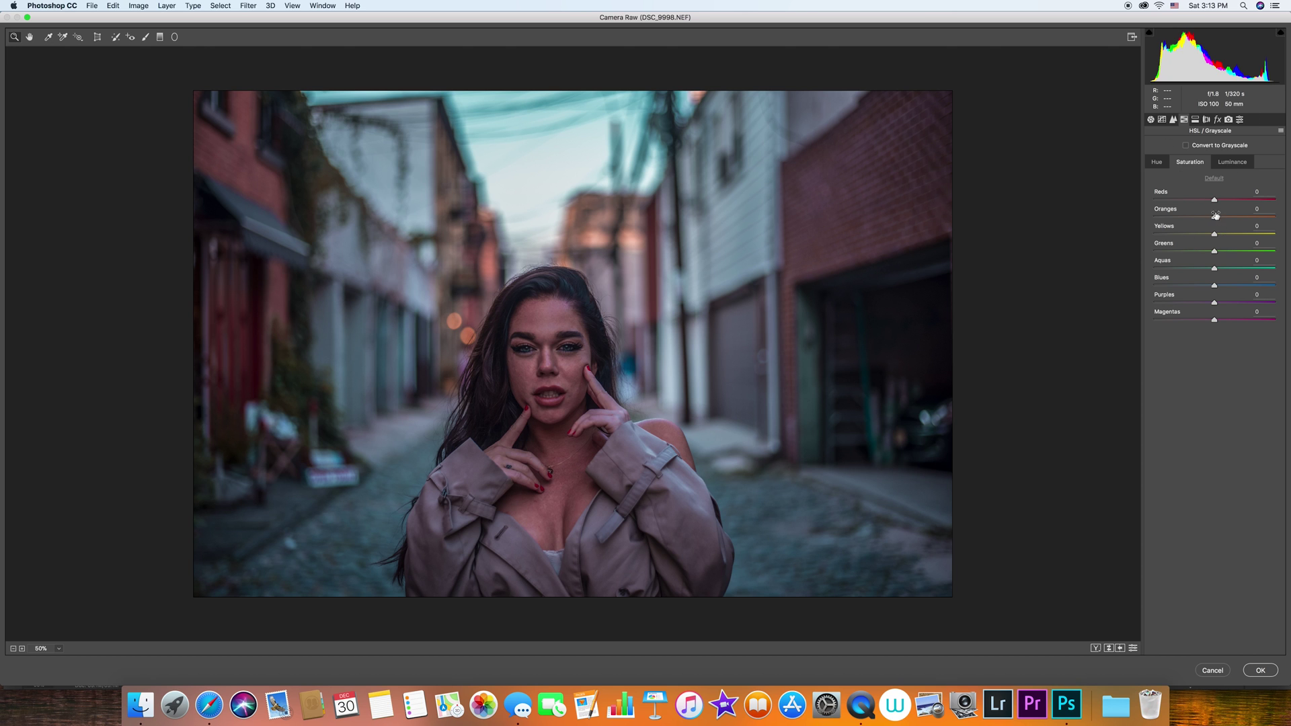
{"action": "left_click_drag", "start_coordinate": [1214, 200], "coordinate": [1215, 201]}
{"action": "left_click", "coordinate": [1257, 192]}
{"action": "left_click", "coordinate": [1224, 163]}
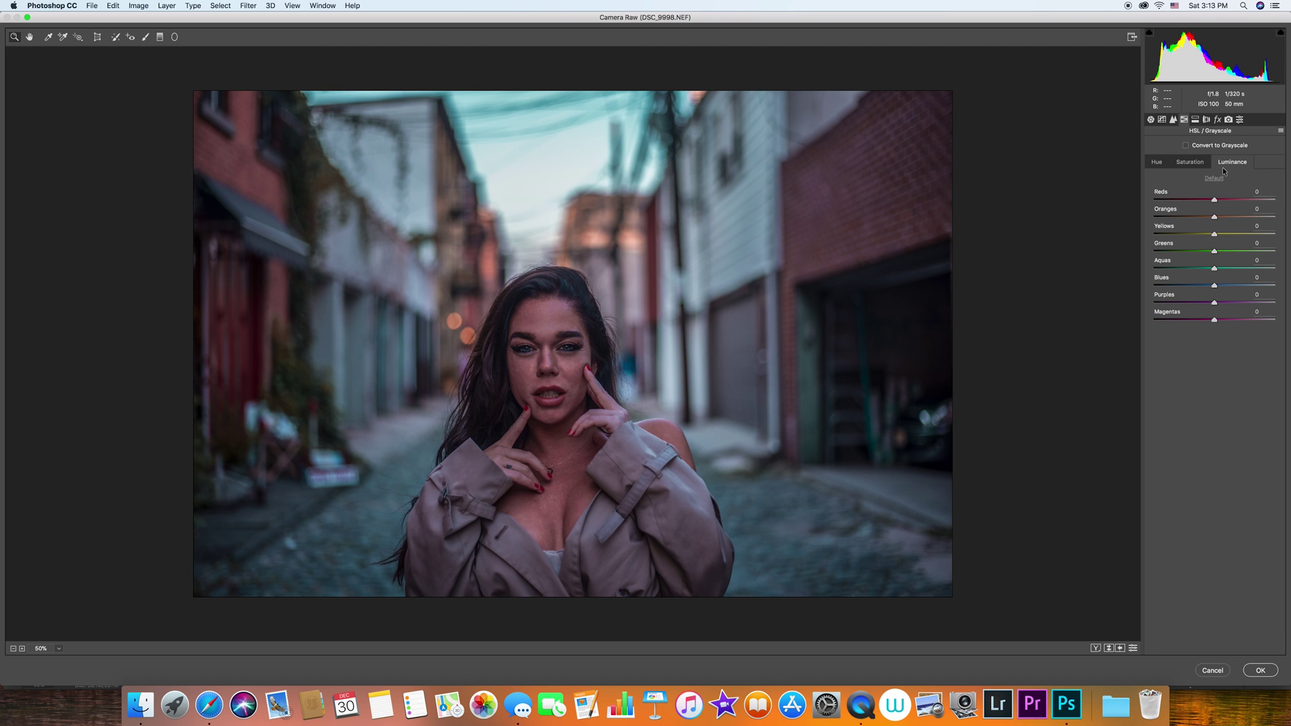
Set Luminance to Reds +39, Oranges +33, Yellows +38, Greens +55 and Blues +48
{"action": "left_click", "coordinate": [1216, 236]}
{"action": "left_click_drag", "start_coordinate": [1216, 201], "coordinate": [1237, 202]}
{"action": "left_click", "coordinate": [1238, 202]}
{"action": "left_click_drag", "start_coordinate": [1215, 218], "coordinate": [1239, 223]}
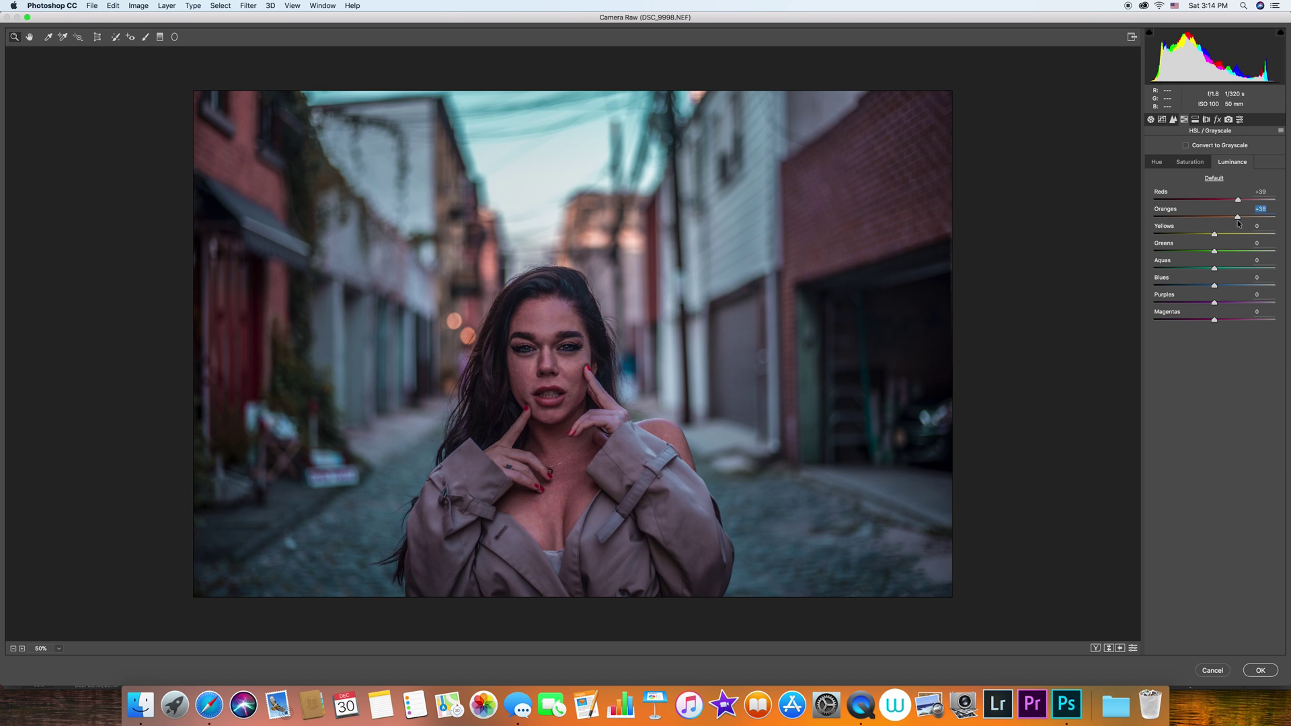
{"action": "key", "text": "Down"}
{"action": "key", "text": "Down"}
{"action": "key", "text": "Down"}
{"action": "key", "text": "Down"}
{"action": "key", "text": "Down"}
{"action": "left_click_drag", "start_coordinate": [1219, 235], "coordinate": [1067, 282]}
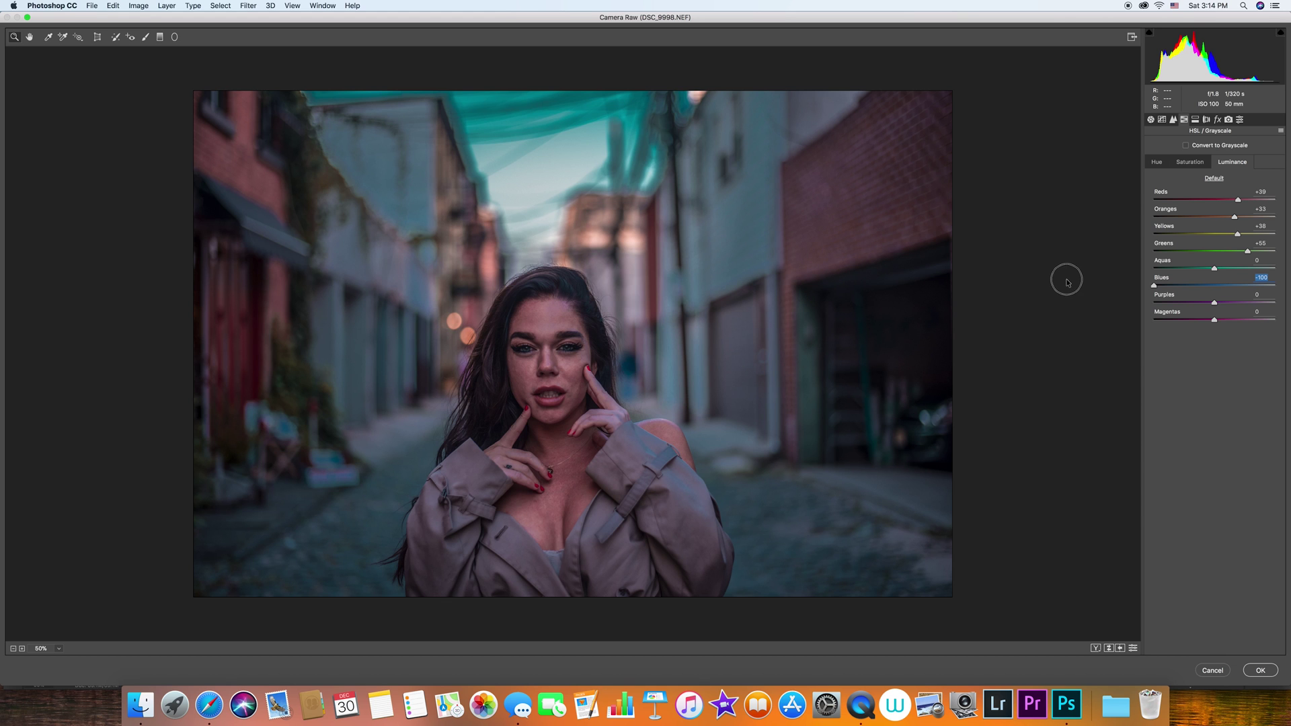
{"action": "left_click_drag", "start_coordinate": [1067, 283], "coordinate": [1245, 290]}
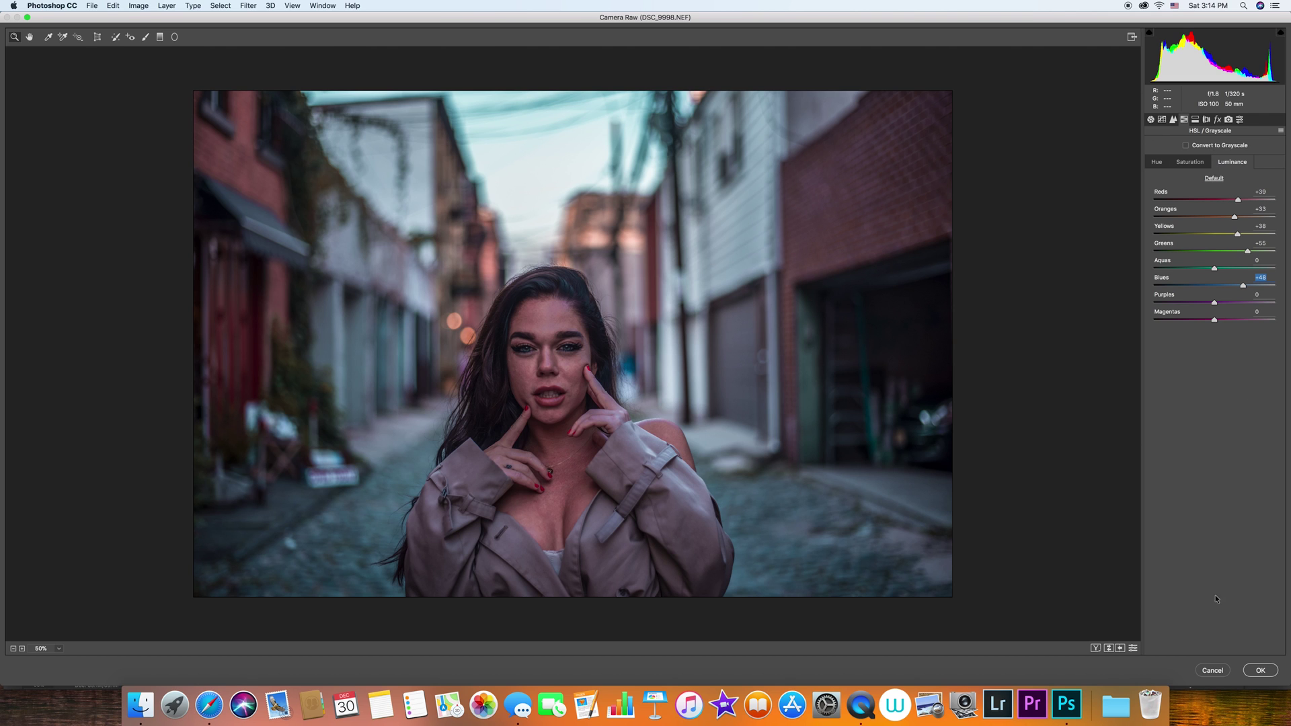
Toggle Before/After repeatedly to compare the edited portrait with the original
{"action": "left_click", "coordinate": [1110, 650]}
{"action": "left_click", "coordinate": [1112, 651]}
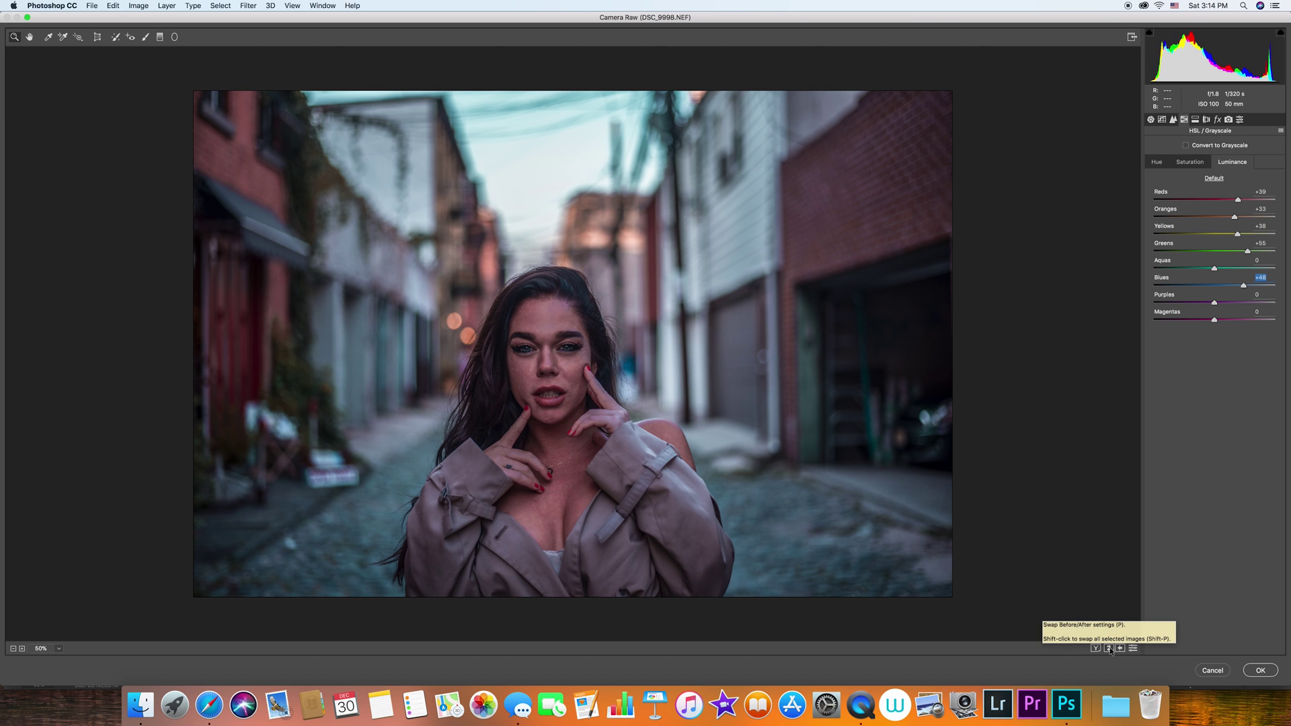
{"action": "left_click", "coordinate": [1111, 650]}
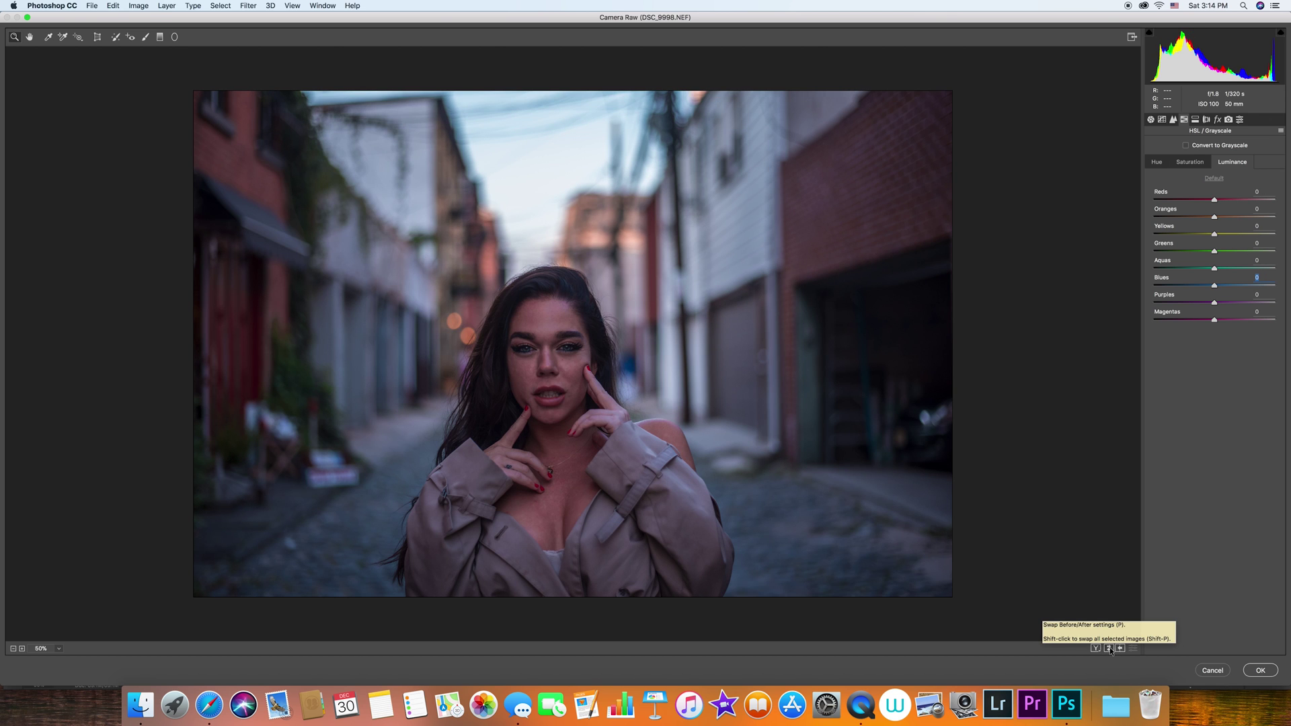
{"action": "left_click", "coordinate": [1111, 650]}
{"action": "left_click", "coordinate": [1111, 650]}
{"action": "left_click", "coordinate": [1111, 650]}
{"action": "left_click", "coordinate": [1111, 650]}
{"action": "left_click", "coordinate": [1111, 650]}
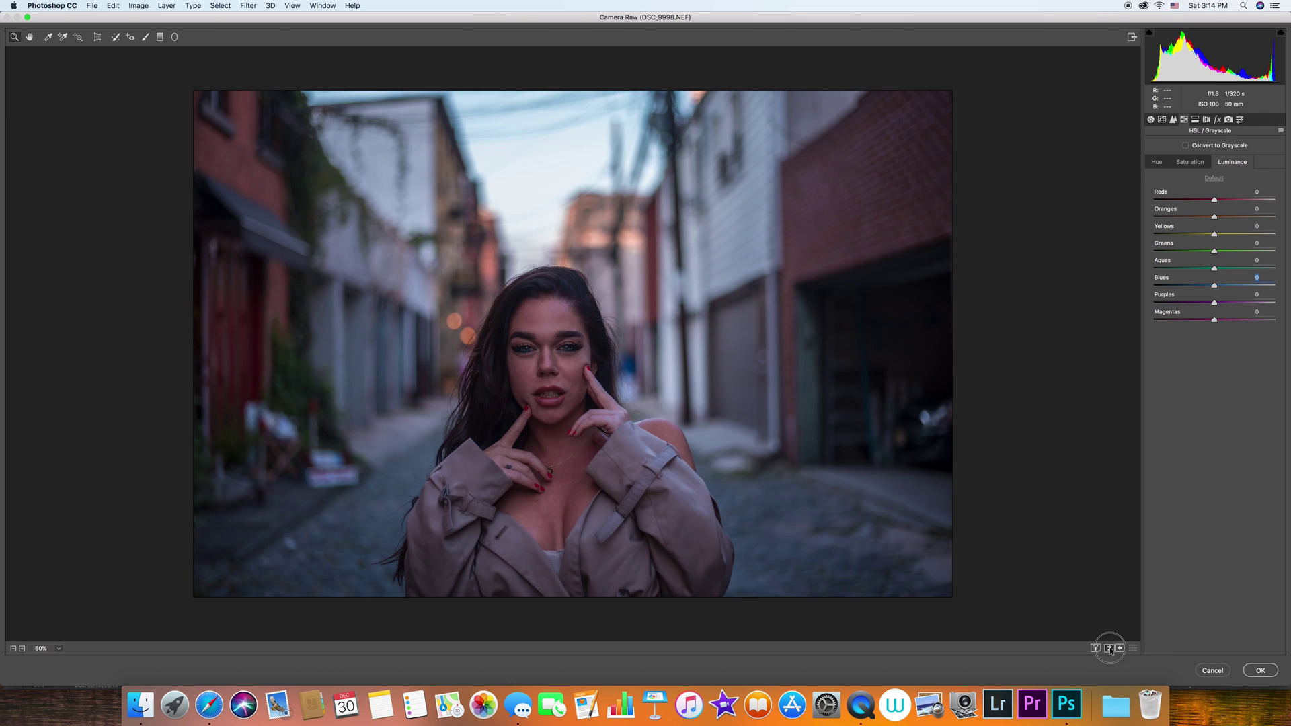
{"action": "left_click", "coordinate": [1112, 650]}
{"action": "left_click", "coordinate": [1111, 649]}
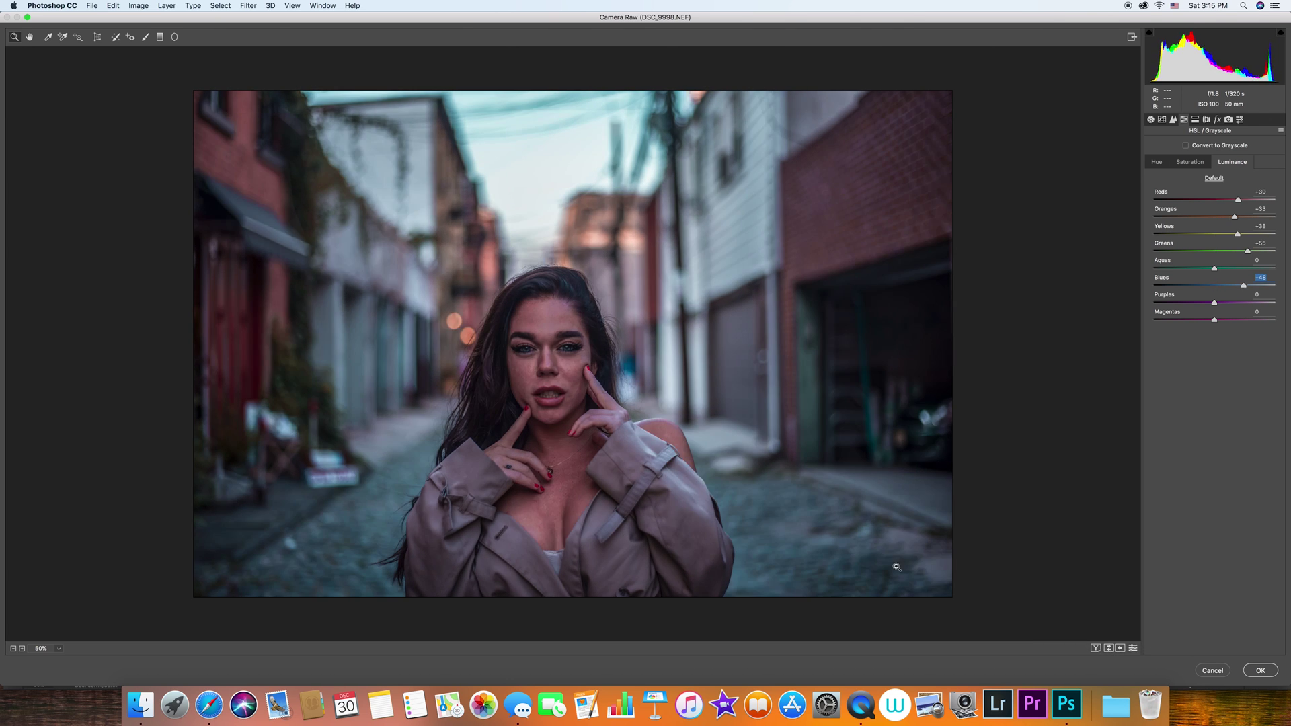
Compare again on a slightly zoomed preview, then apply the edits back to Photoshop
{"action": "left_click", "coordinate": [501, 358]}
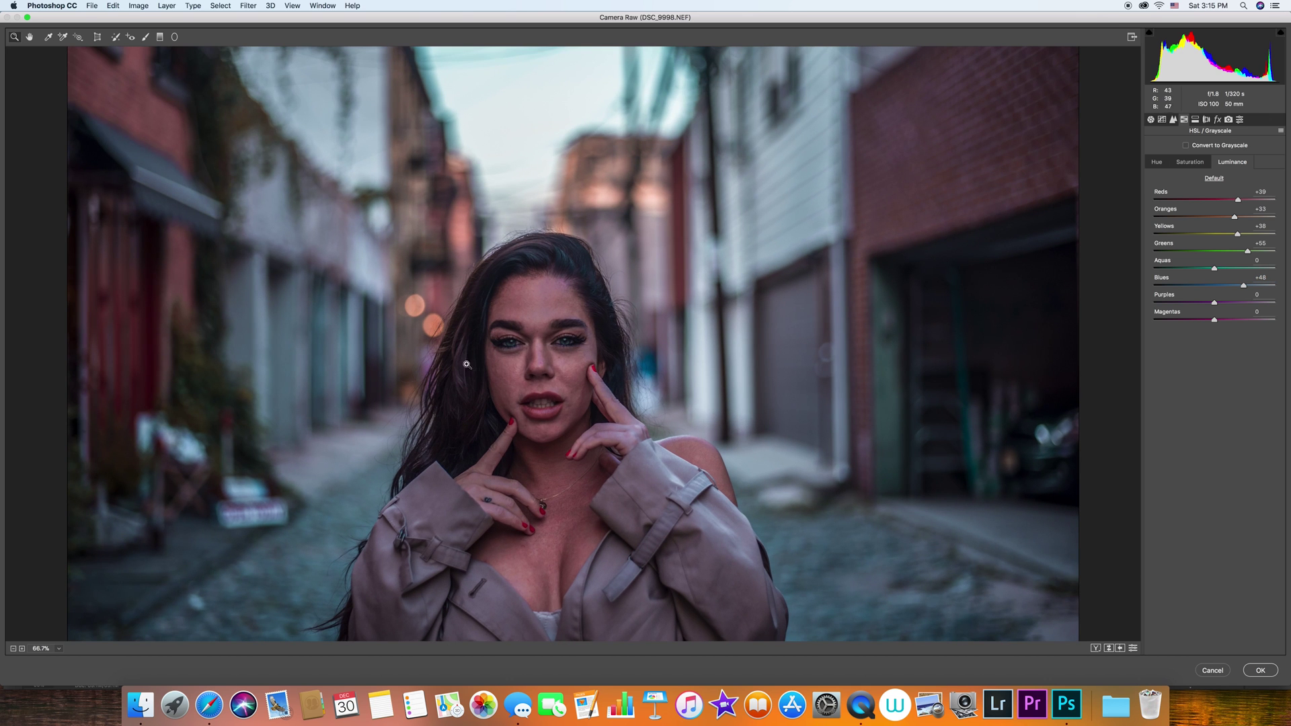
{"action": "left_click", "coordinate": [1110, 649]}
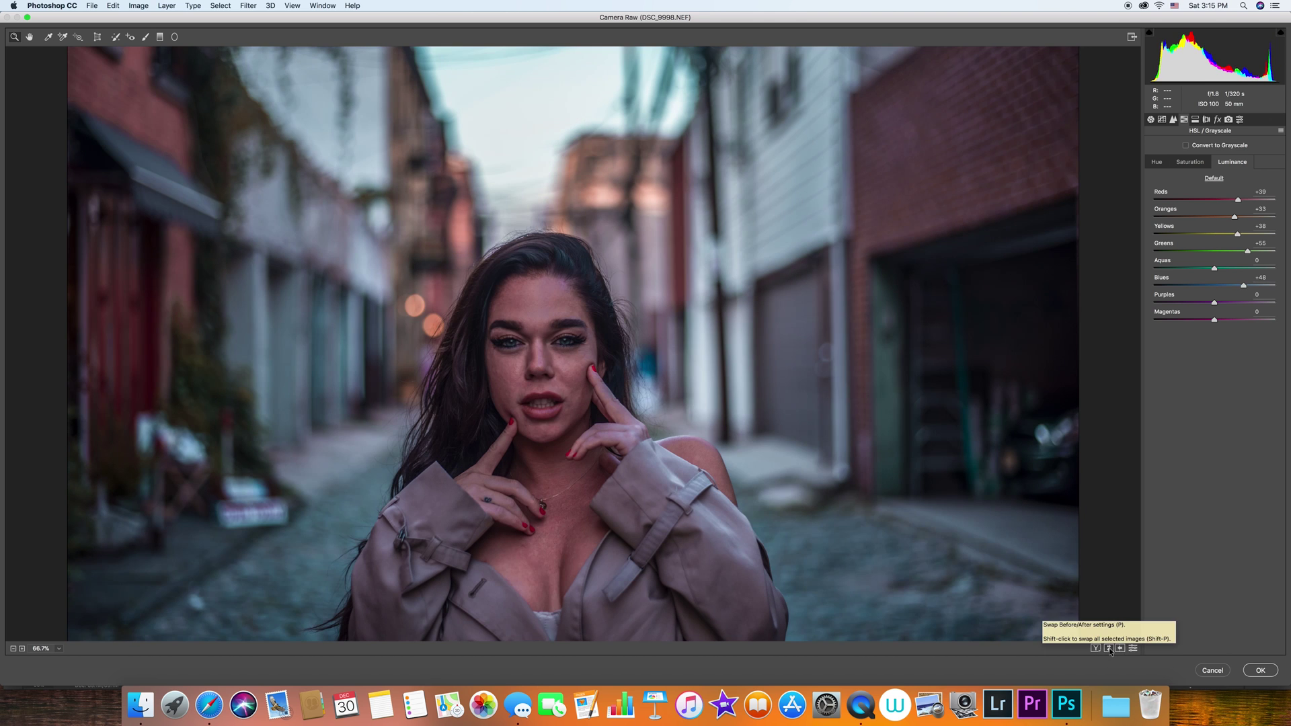
{"action": "left_click", "coordinate": [1110, 650]}
{"action": "left_click", "coordinate": [1110, 650]}
{"action": "left_click", "coordinate": [1111, 650]}
{"action": "left_click", "coordinate": [1111, 650]}
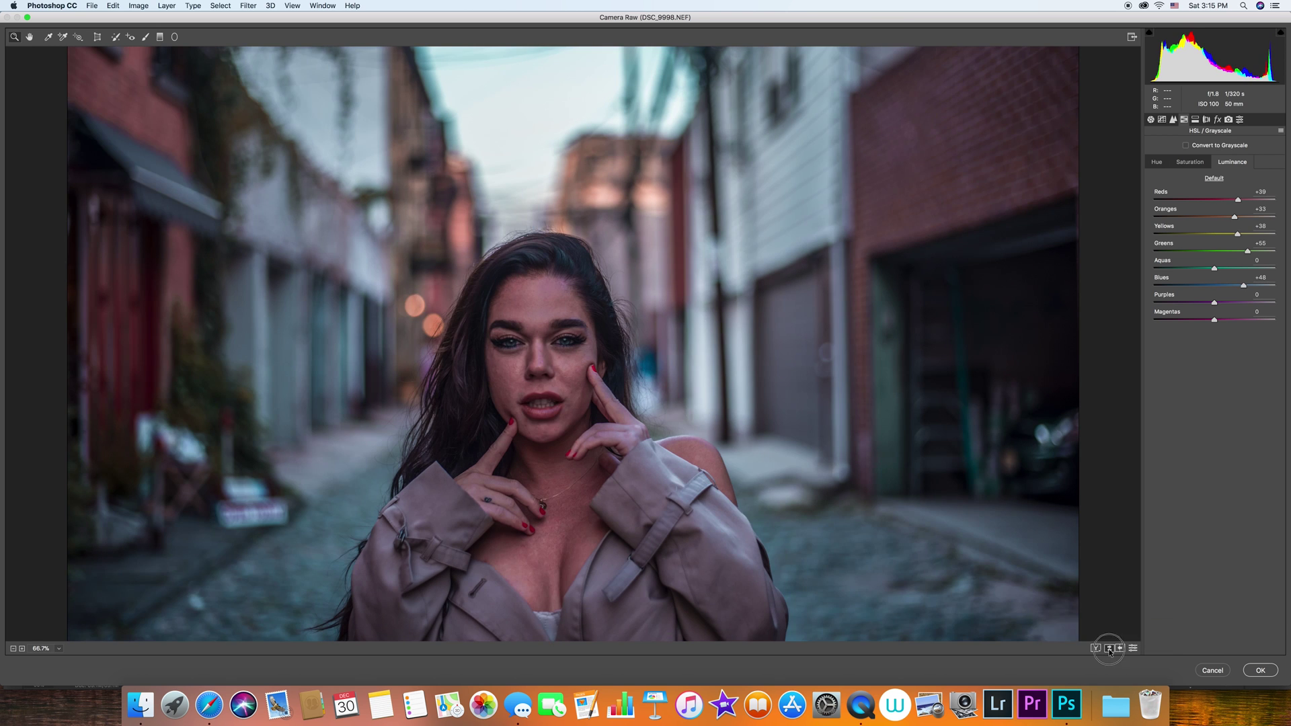
{"action": "left_click", "coordinate": [1111, 649]}
{"action": "left_click", "coordinate": [1111, 650]}
{"action": "left_click", "coordinate": [1110, 650]}
{"action": "left_click", "coordinate": [1111, 650]}
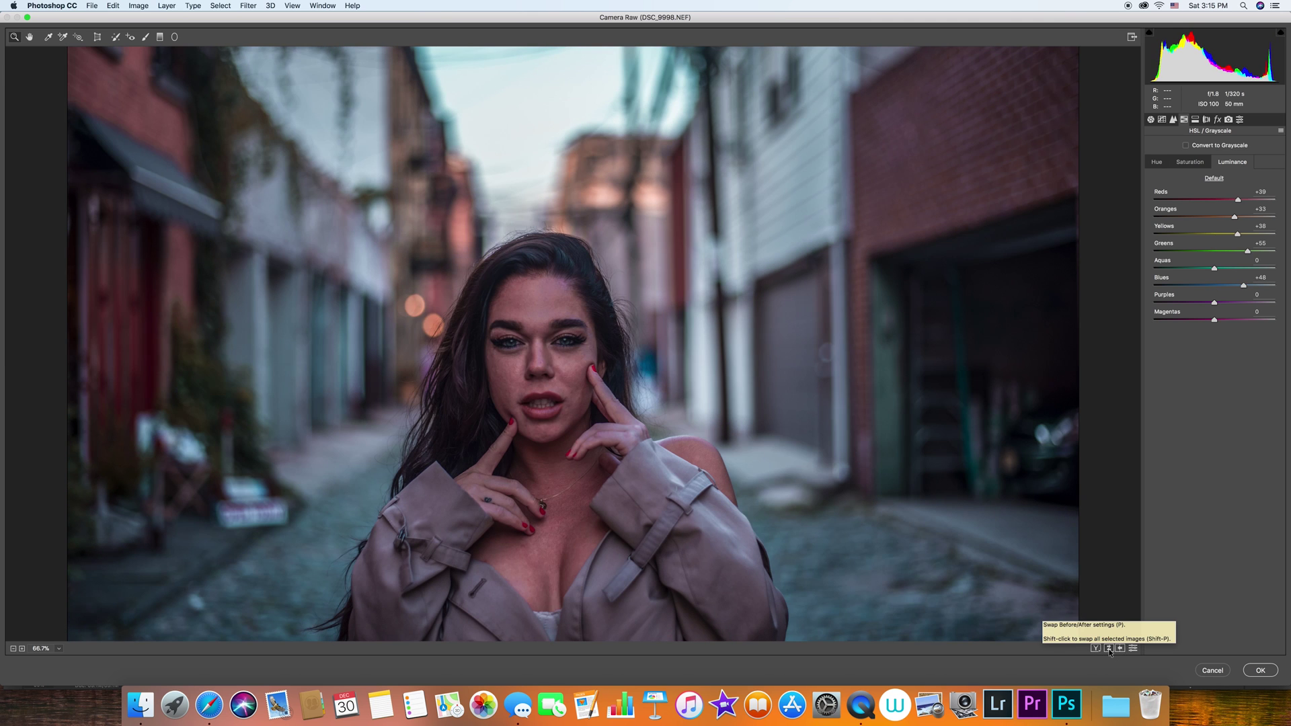
{"action": "left_click", "coordinate": [1110, 650]}
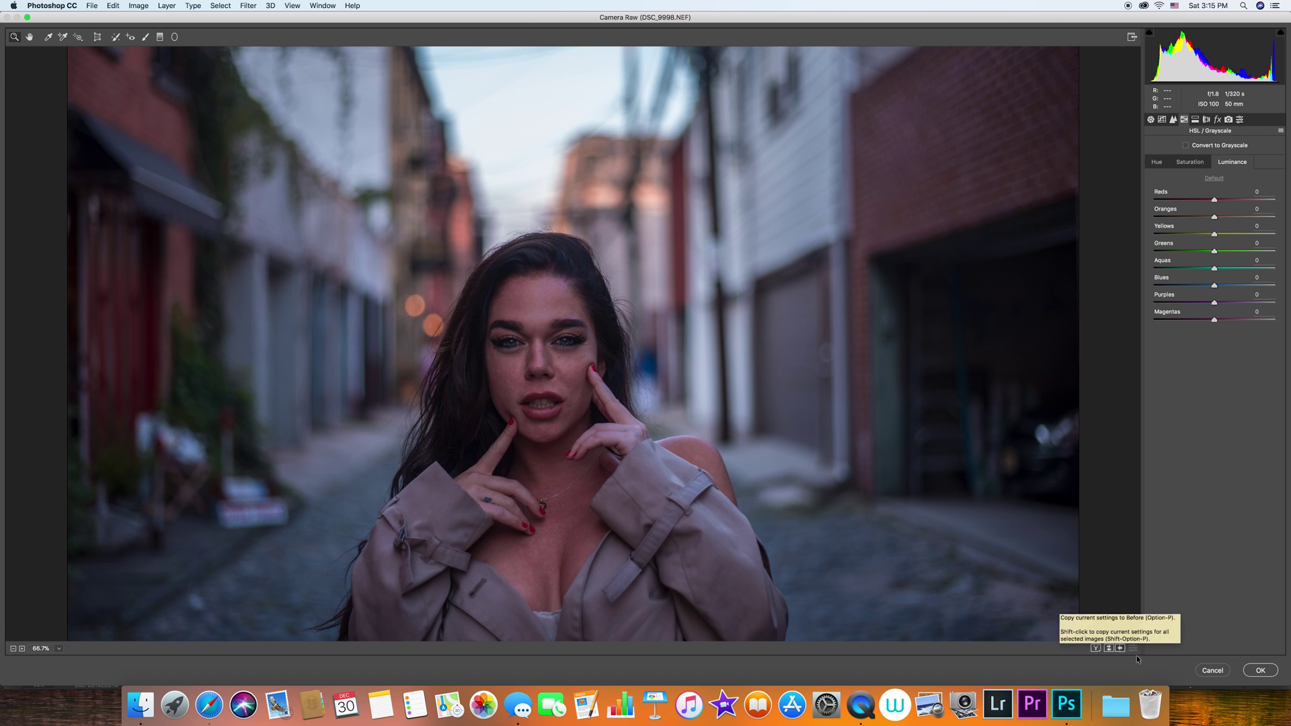
{"action": "left_click", "coordinate": [1259, 670]}
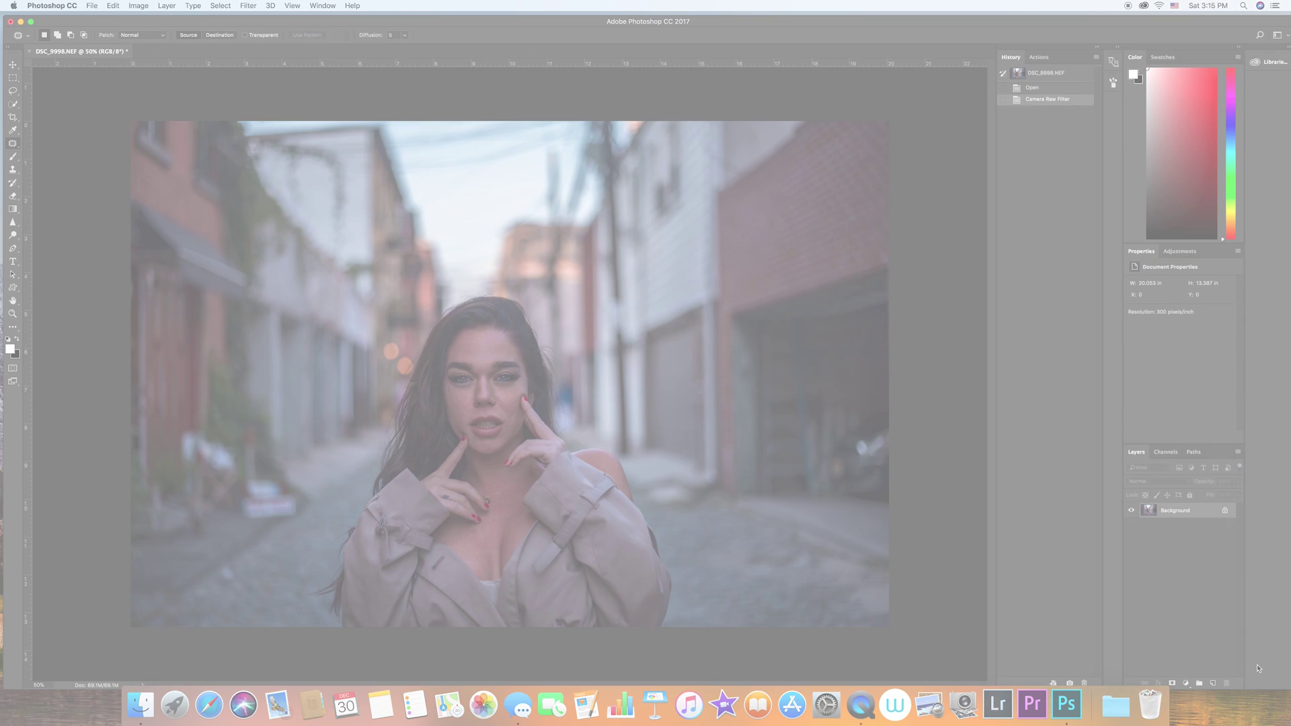